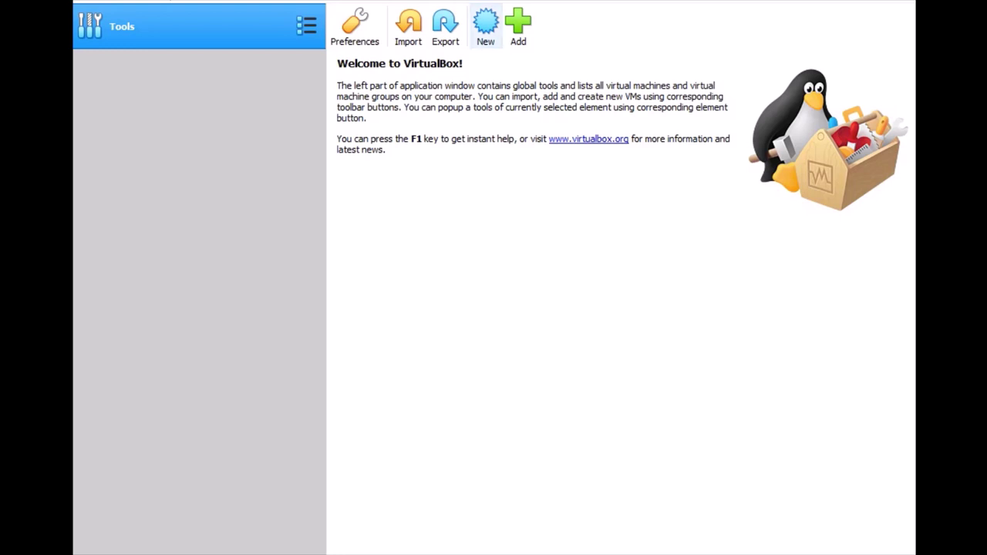
- Create a virtual machine named Windows Server 2012R2, type Windows 2012 (64-bit), with 2048 MB of memory
{"action": "left_click", "coordinate": [485, 27]}
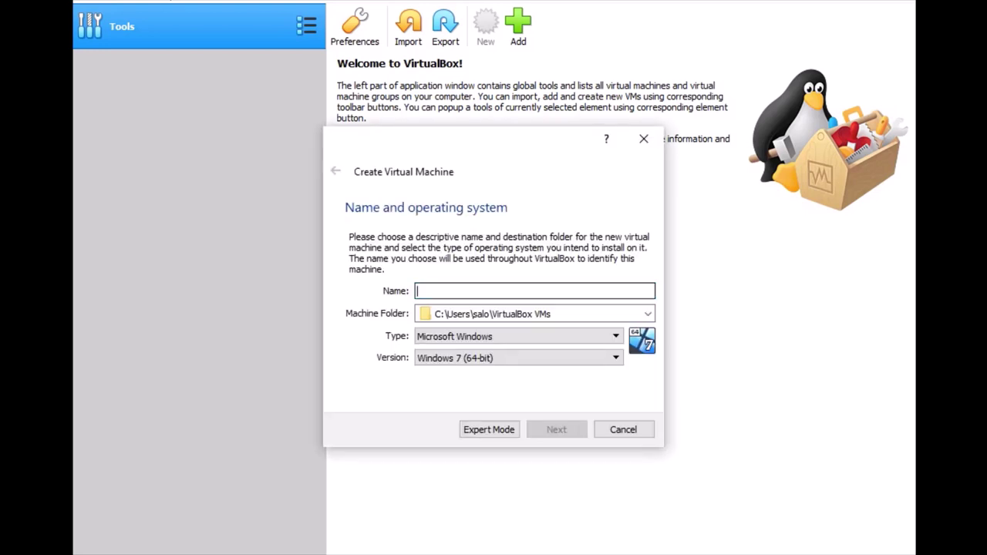
{"action": "type", "text": "WI"}
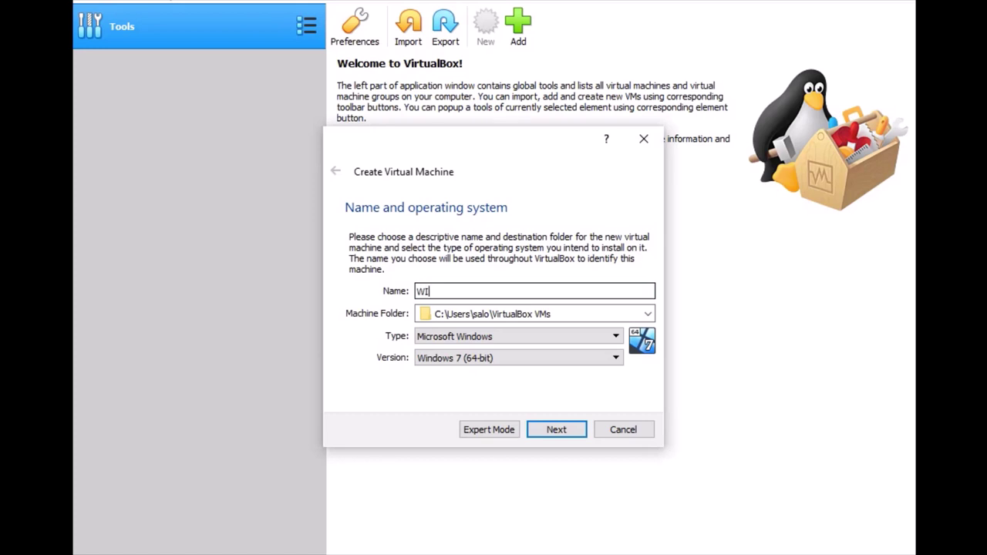
{"action": "key", "text": "BackSpace"}
{"action": "type", "text": "indows Server 2012"}
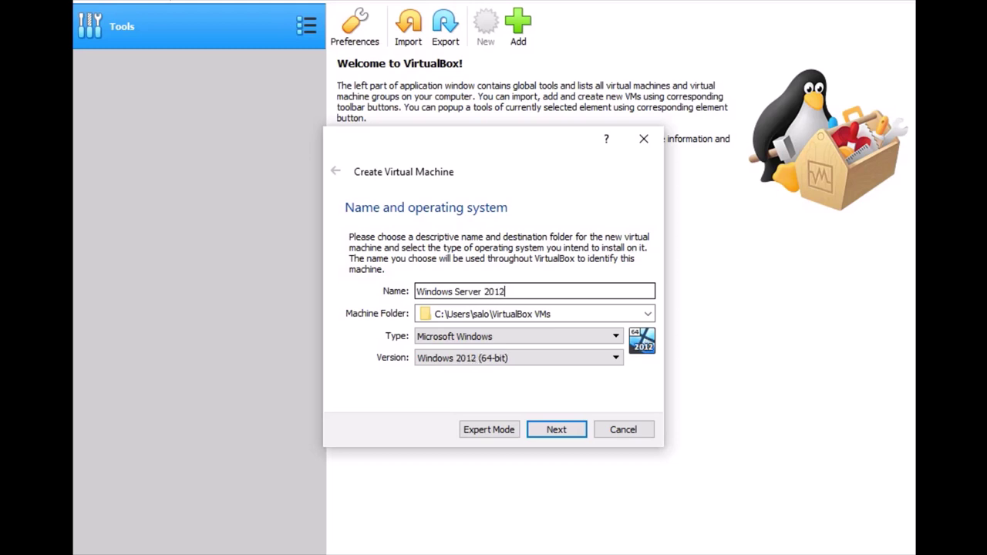
{"action": "type", "text": "R2"}
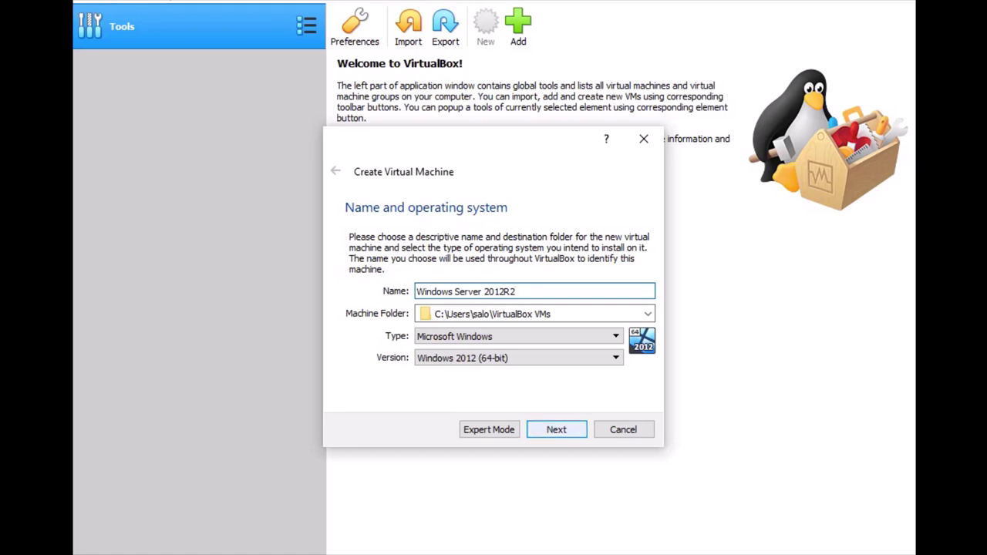
{"action": "key", "text": "Return"}
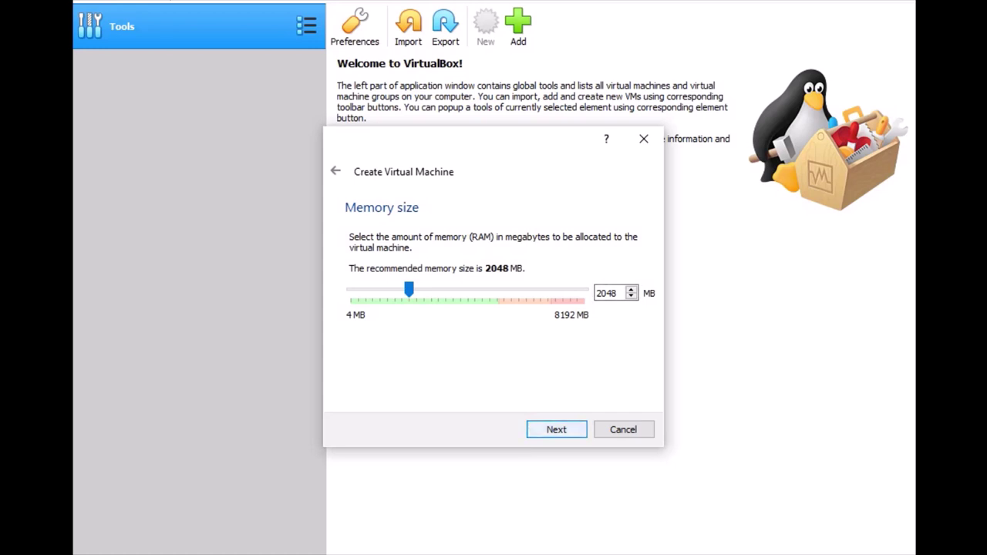
{"action": "key", "text": "Return"}
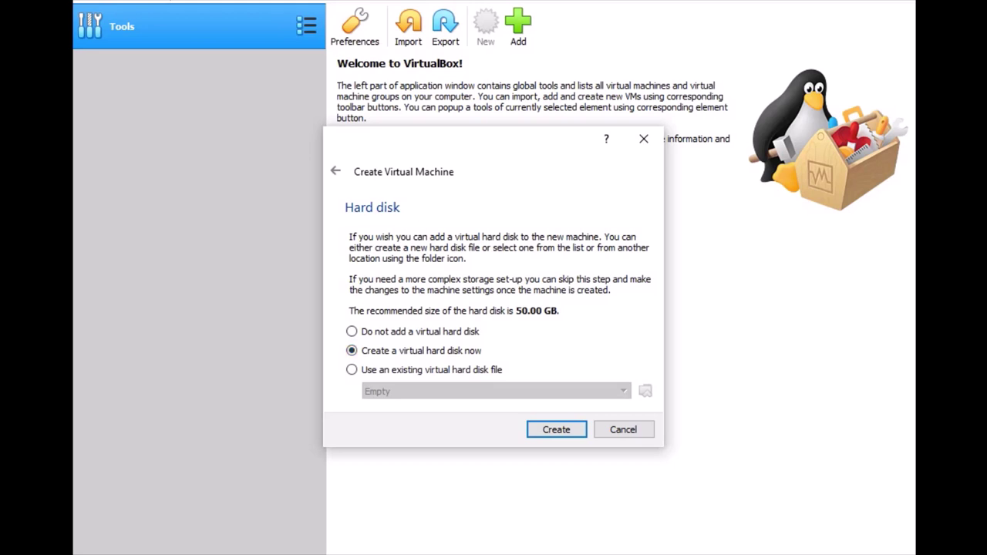
{"action": "key", "text": "ctrl+shift+p"}
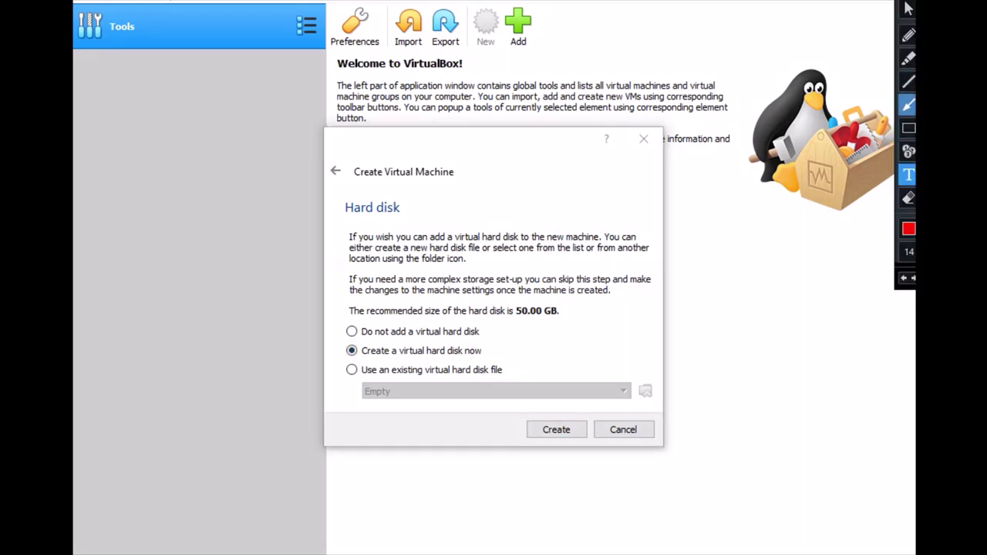
{"action": "key", "text": "p"}
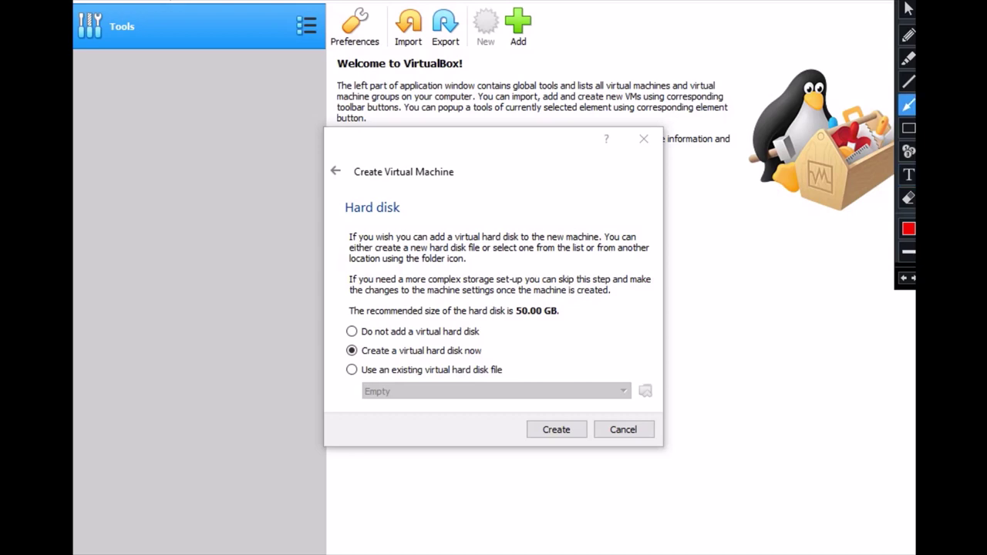
{"action": "left_click_drag", "start_coordinate": [360, 350], "coordinate": [397, 349]}
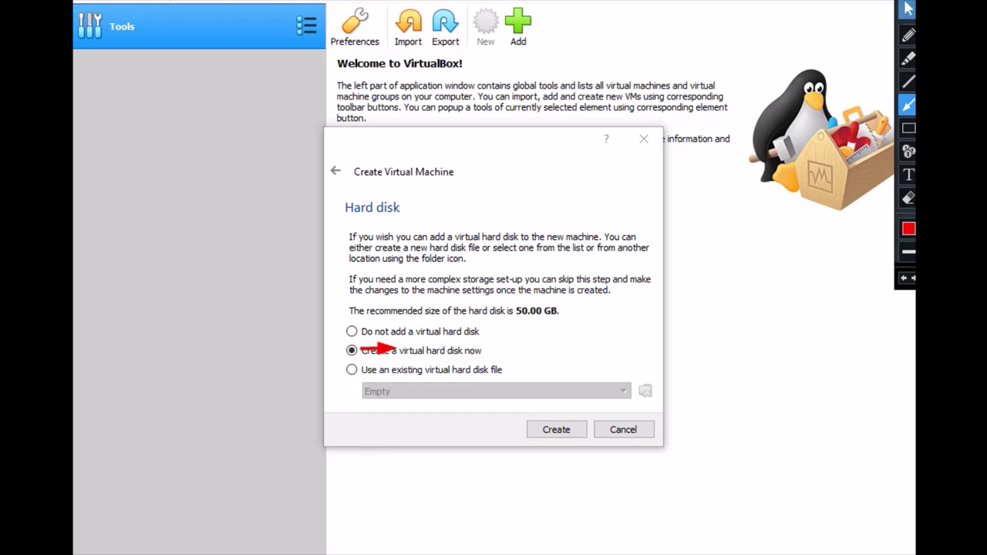
{"action": "left_click", "coordinate": [907, 8]}
- Add a new virtual hard disk to the machine as a dynamically allocated VDI file
{"action": "key", "text": "Return"}
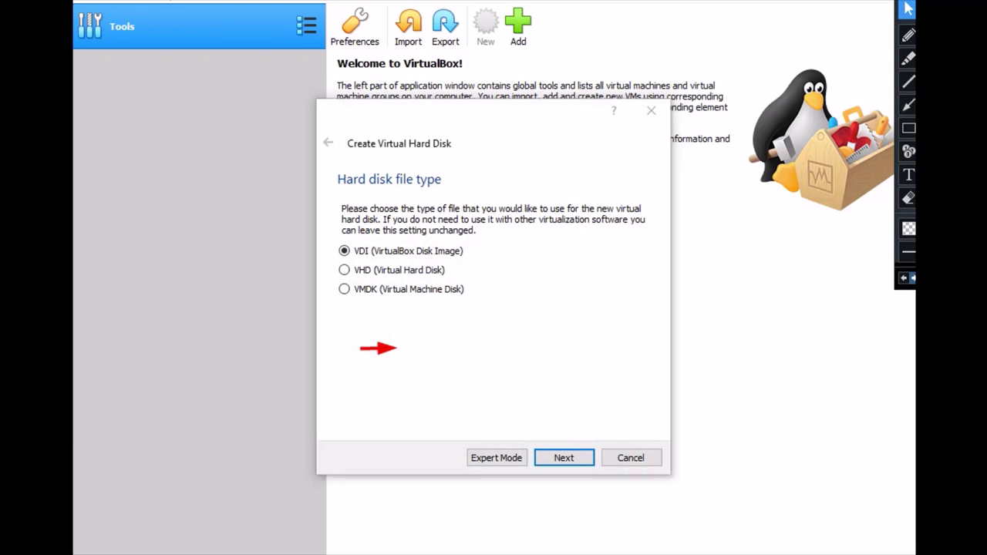
{"action": "key", "text": "Delete"}
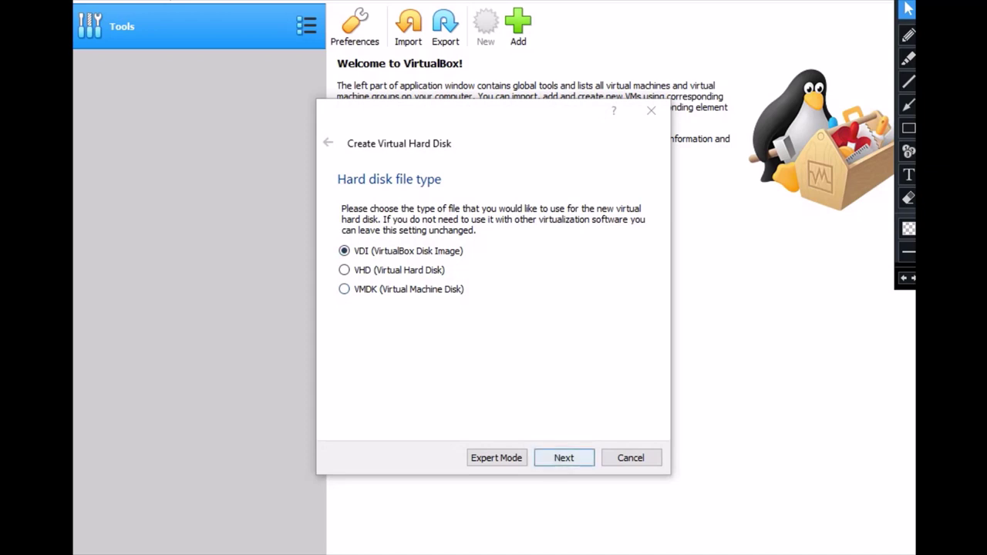
{"action": "key", "text": "Return"}
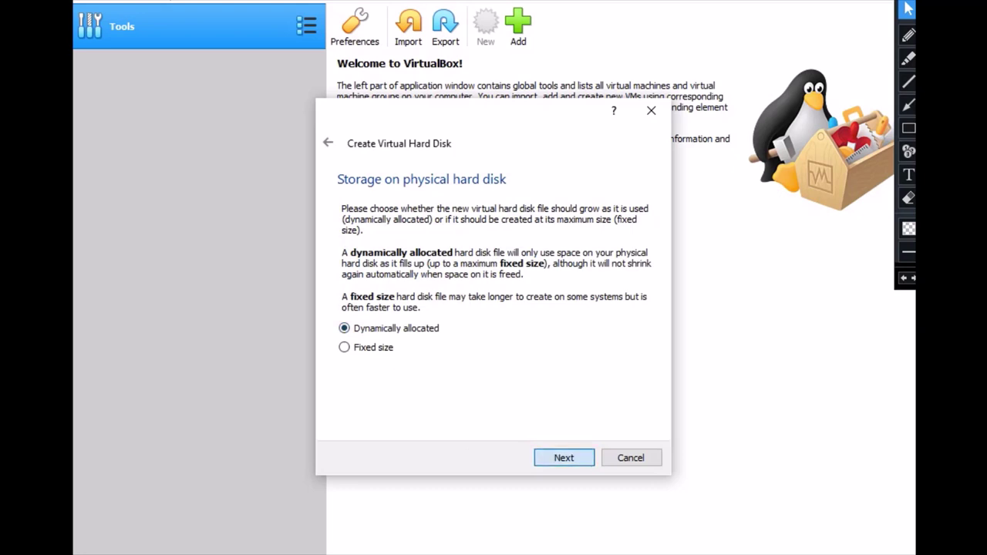
{"action": "key", "text": "Return"}
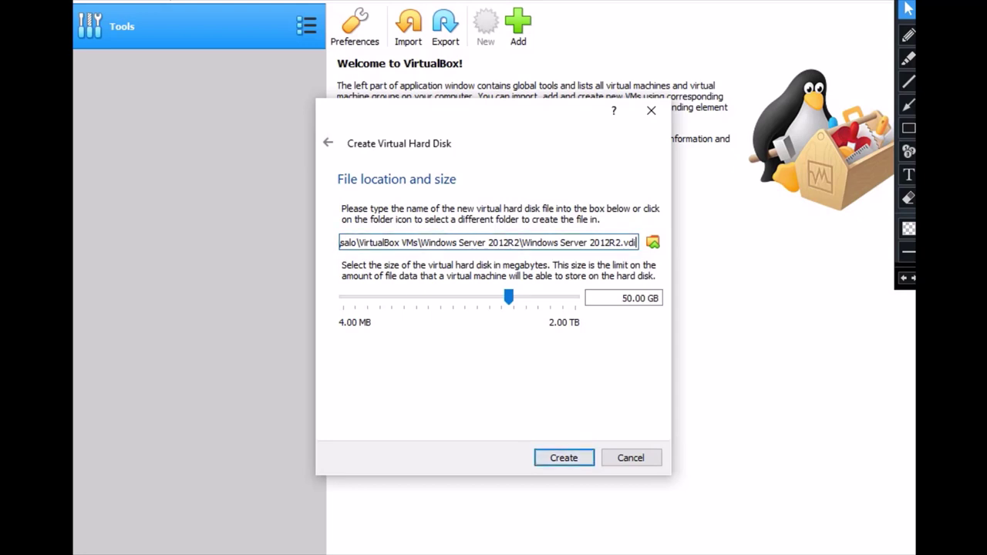
- Create a folder named "windows ser 2012" on the SAMSUNG (D:) drive for the virtual hard disk file
{"action": "left_click", "coordinate": [652, 242]}
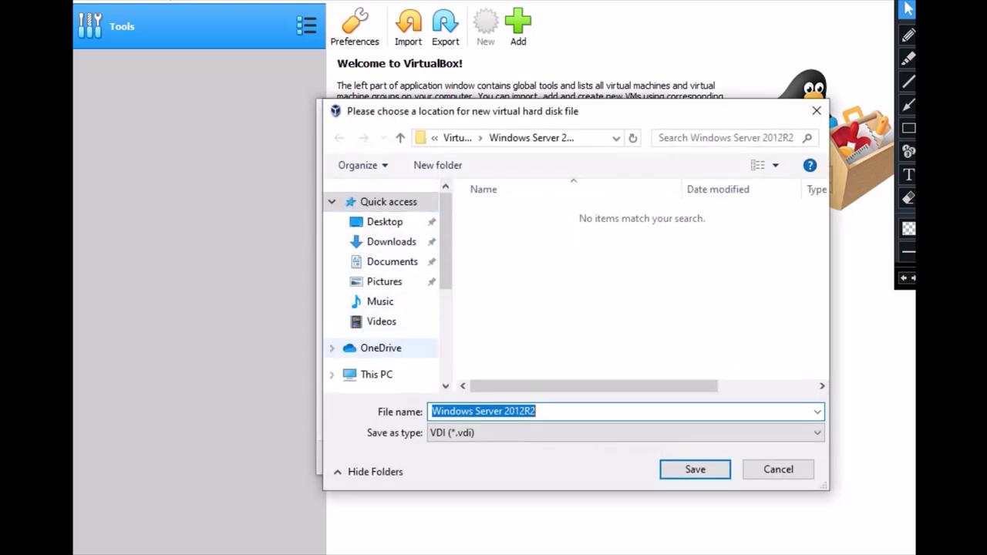
{"action": "scroll", "coordinate": [386, 285], "scroll_direction": "down", "scroll_amount": 3}
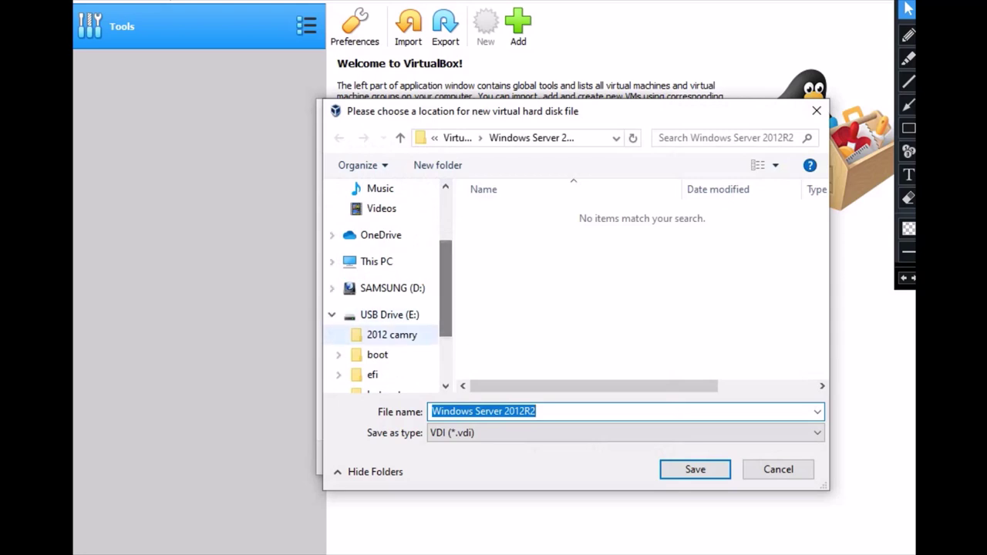
{"action": "left_click", "coordinate": [391, 288]}
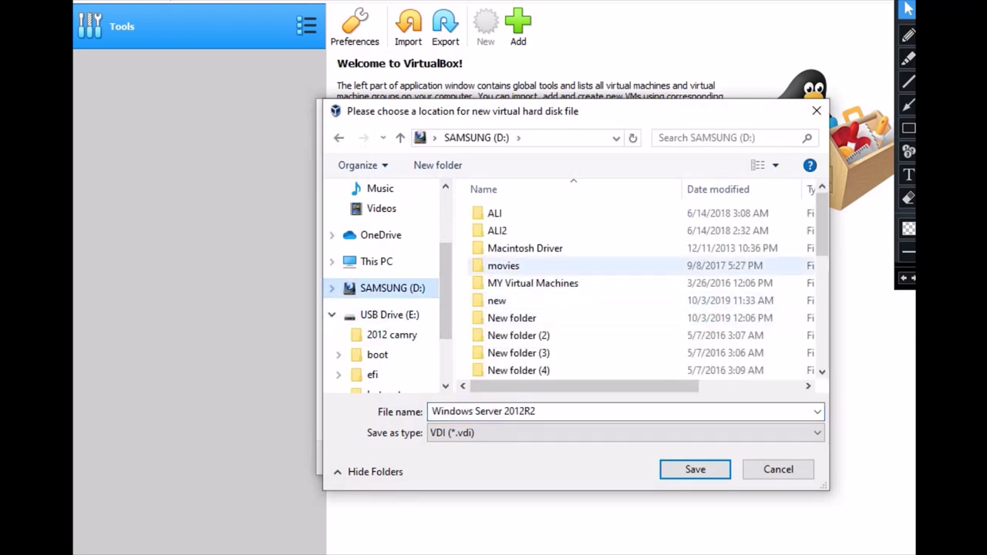
{"action": "scroll", "coordinate": [647, 232], "scroll_direction": "down", "scroll_amount": 1}
{"action": "scroll", "coordinate": [648, 233], "scroll_direction": "down", "scroll_amount": 5}
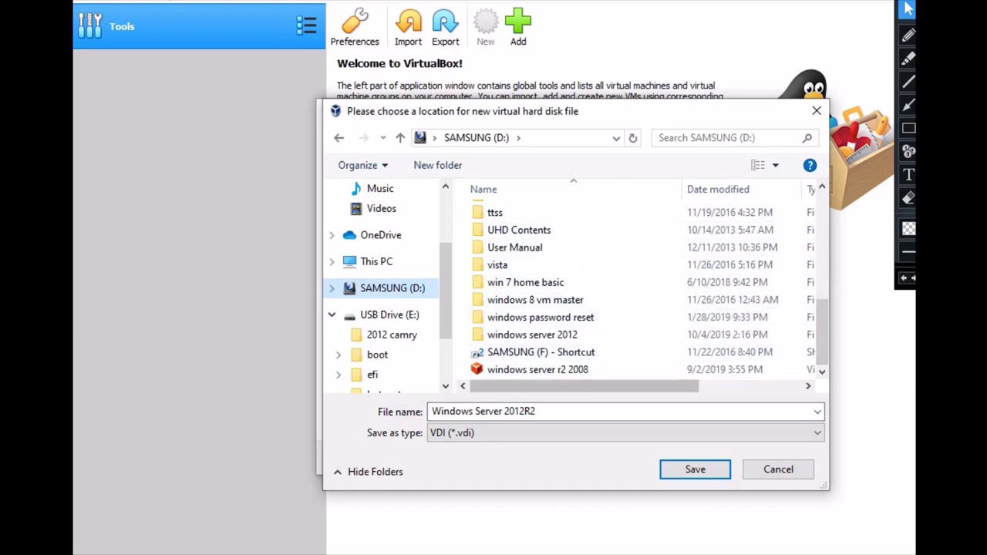
{"action": "right_click", "coordinate": [646, 231]}
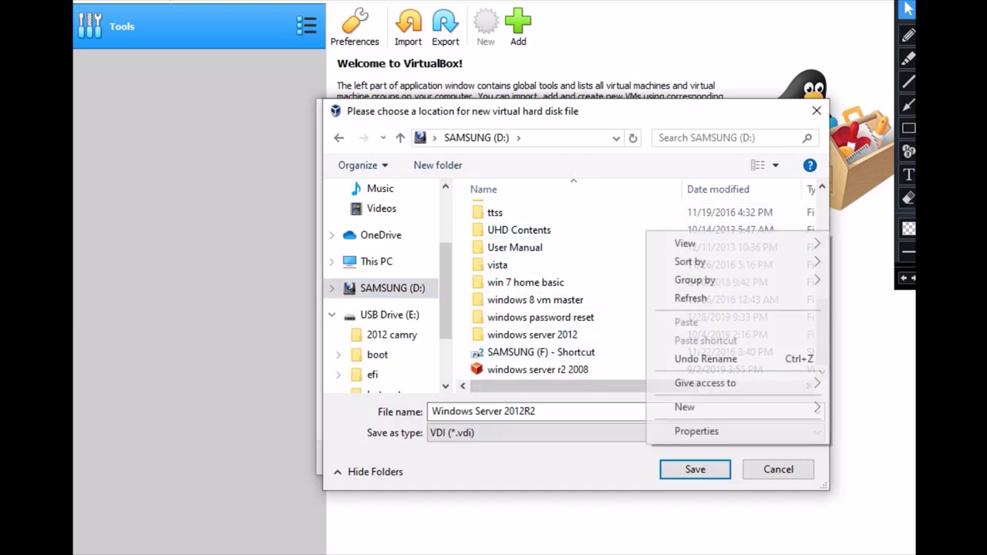
{"action": "mouse_move", "coordinate": [685, 406]}
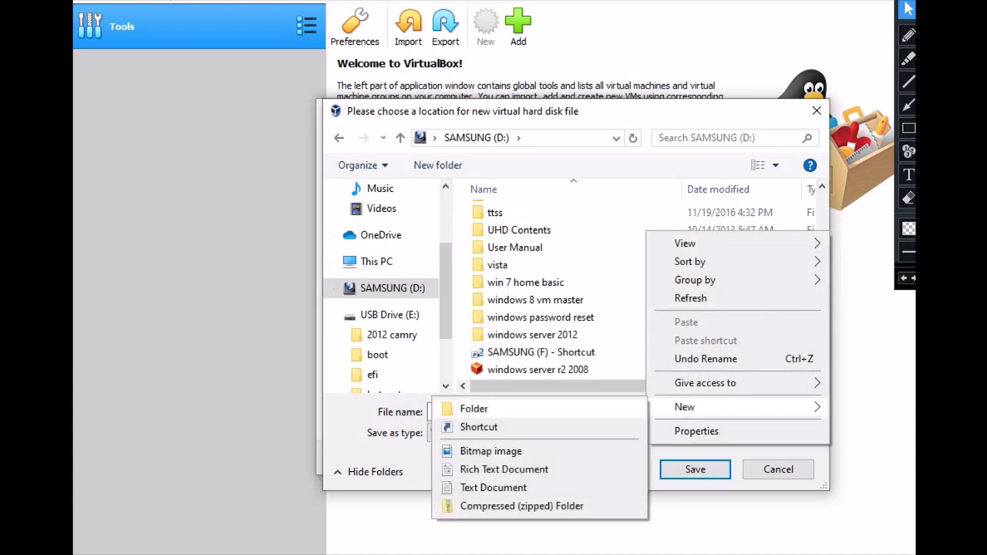
{"action": "left_click", "coordinate": [494, 406]}
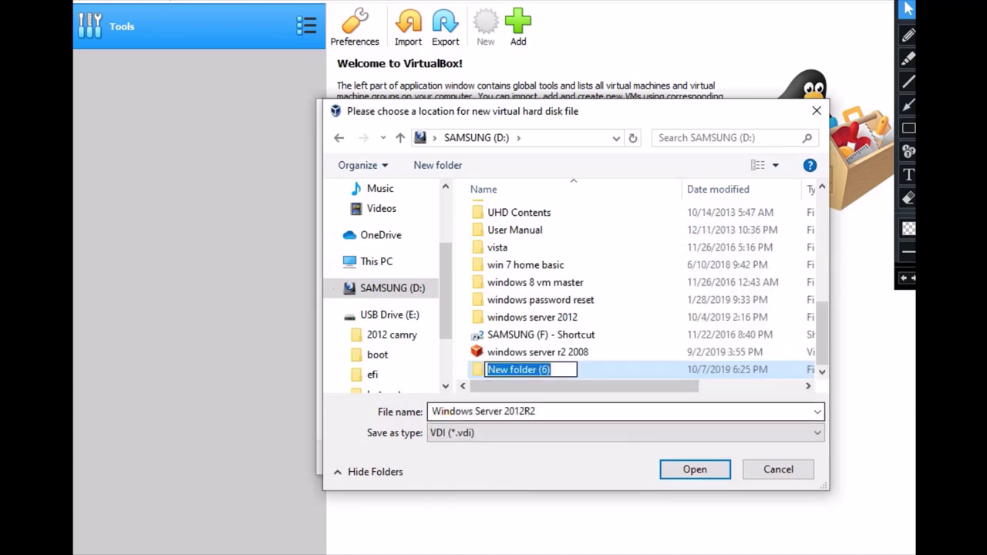
{"action": "type", "text": "window"}
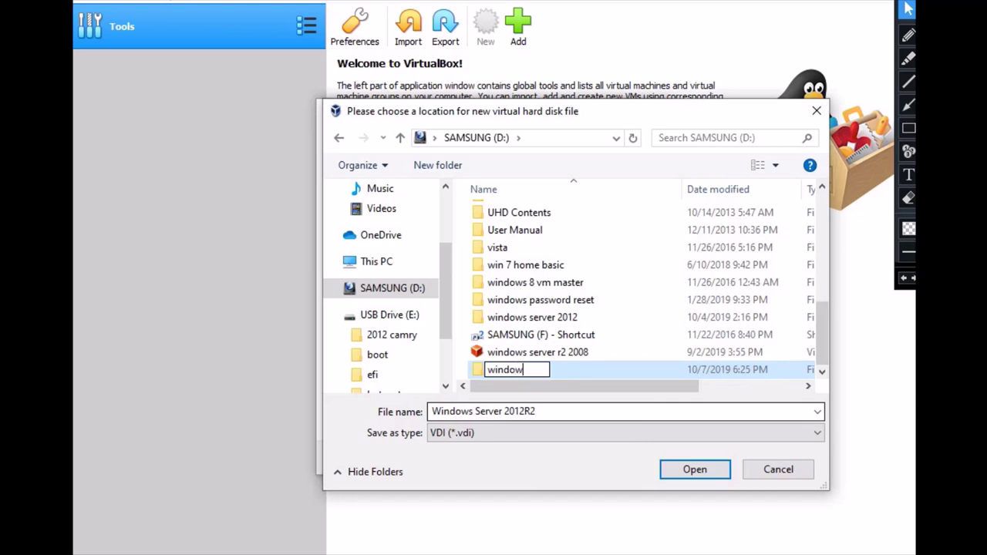
{"action": "type", "text": "s ser 2012"}
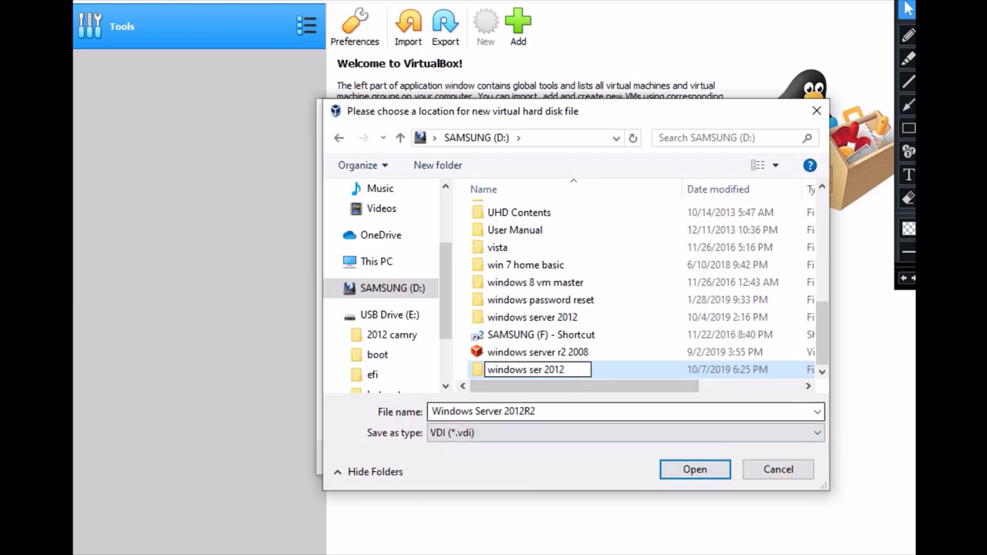
{"action": "key", "text": "Return"}
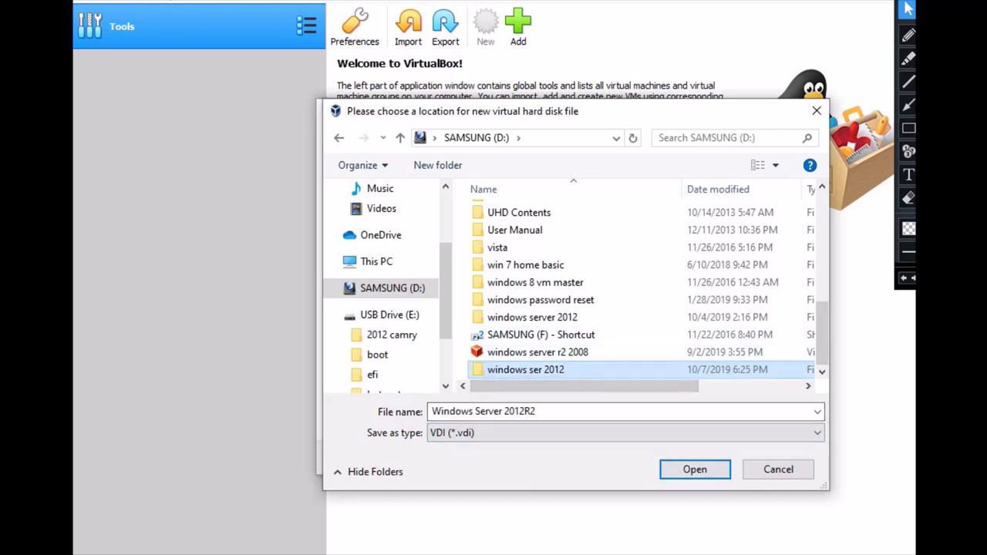
- Save the disk file as Windows Server 2012R2 in the "windows ser 2012" folder and create the 50.00 GB disk
{"action": "key", "text": "Return"}
{"action": "key", "text": "Return"}
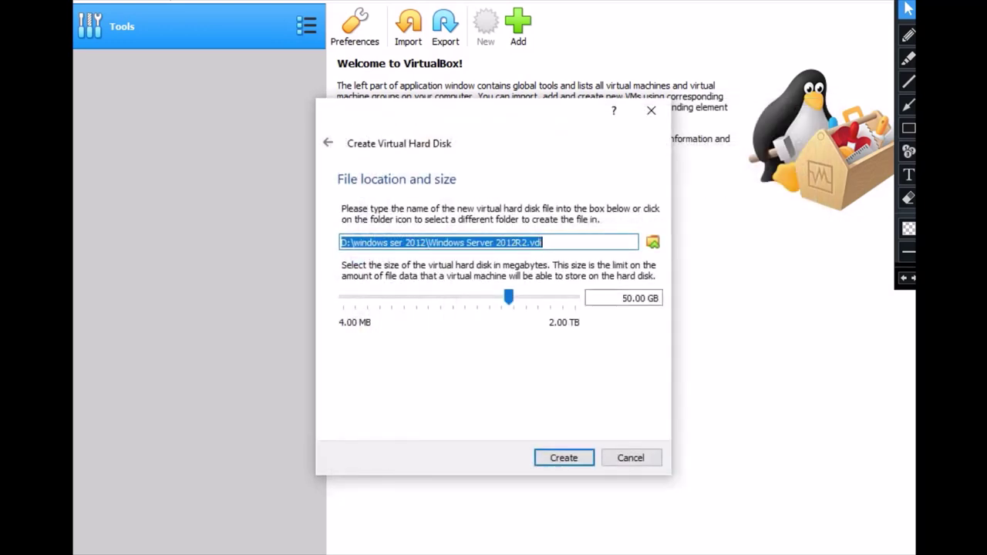
{"action": "key", "text": "Return"}
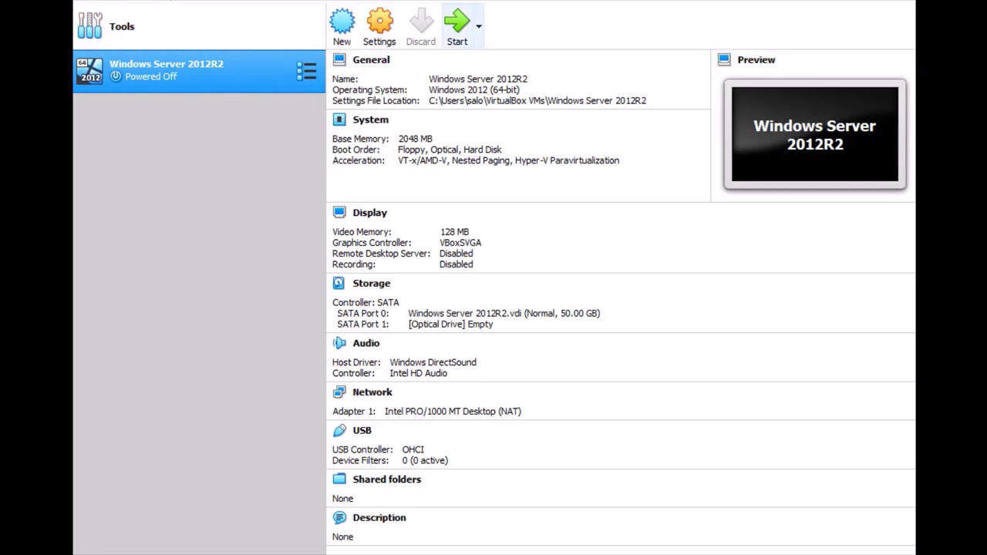
- Start the Windows Server 2012R2 machine using win.iso from USB Drive (E:) as the start-up disk
{"action": "left_click", "coordinate": [457, 27]}
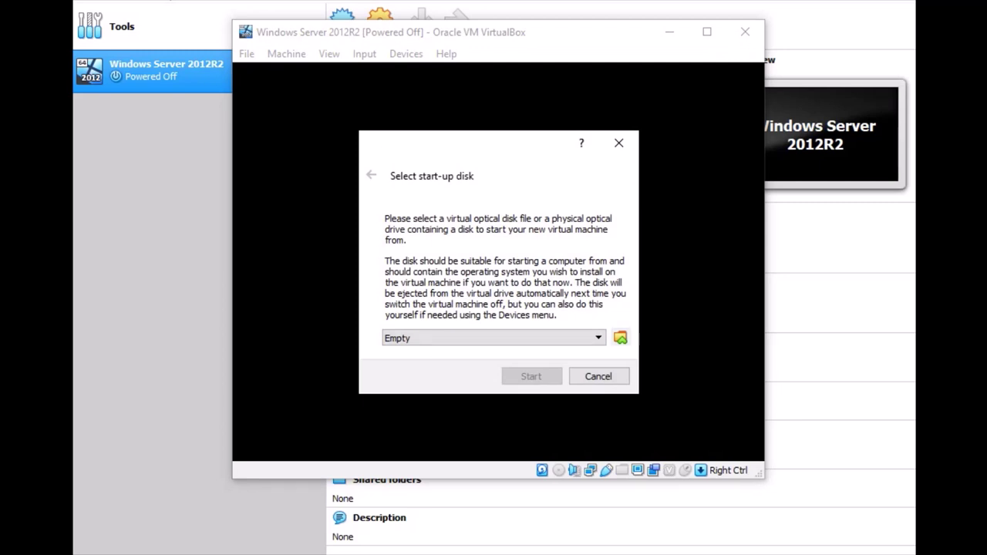
{"action": "left_click", "coordinate": [620, 338]}
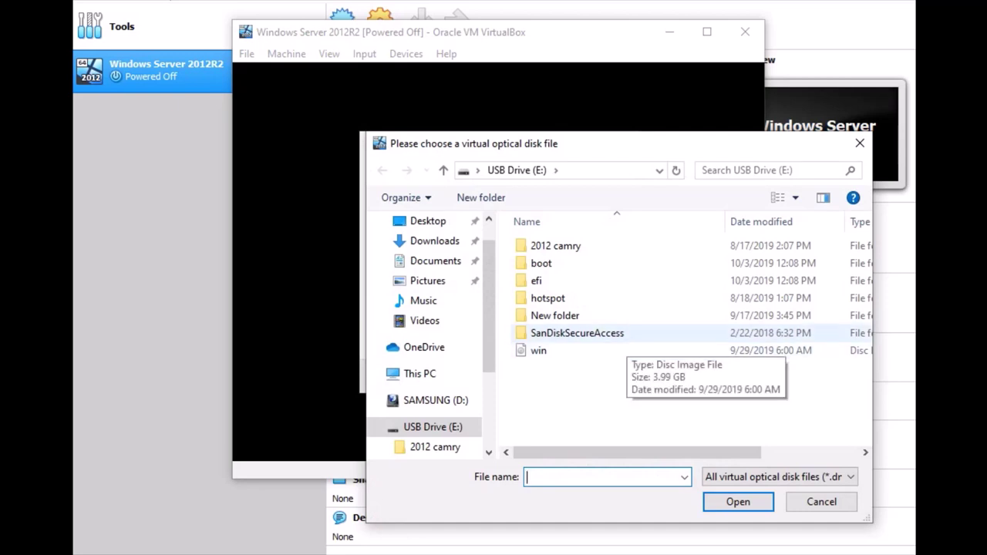
{"action": "double_click", "coordinate": [538, 350]}
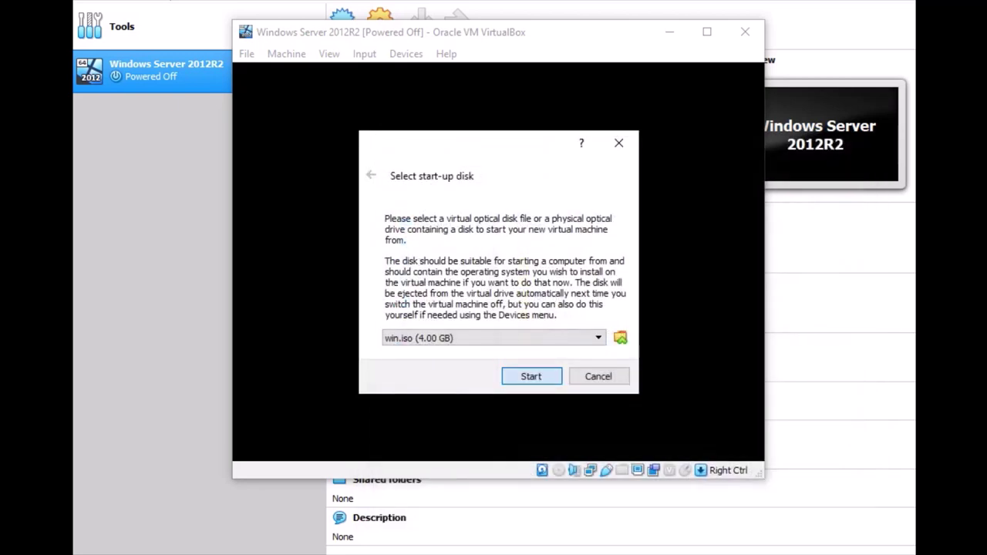
{"action": "key", "text": "Return"}
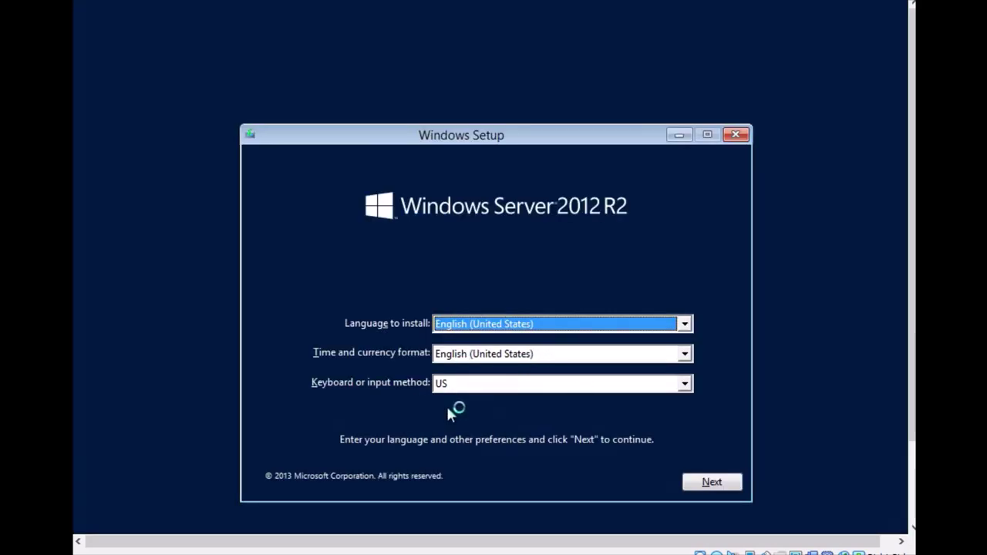
- Begin the installation with English (United States) and US keyboard settings, choosing Windows Server 2012 R2 Standard Evaluation (Server with a GUI)
{"action": "left_click", "coordinate": [710, 484]}
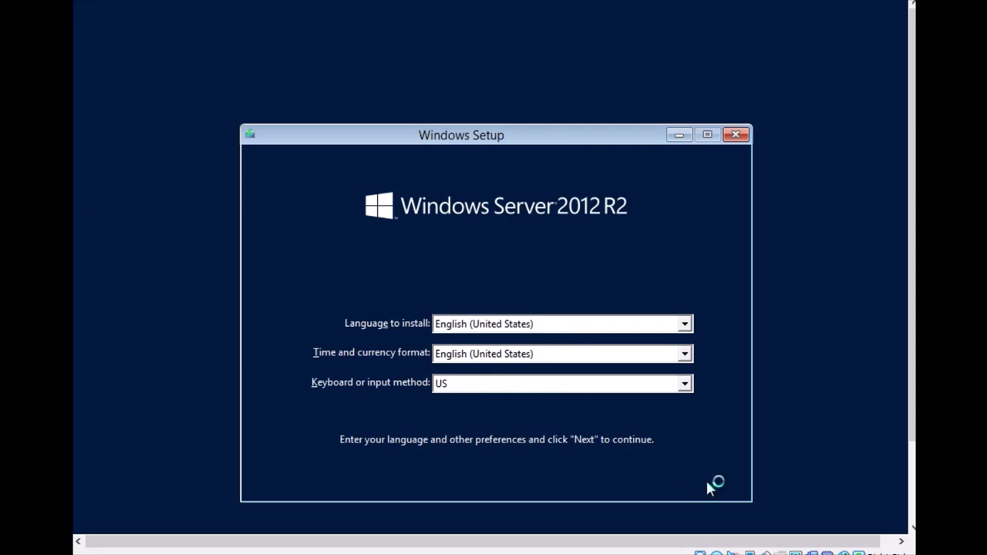
{"action": "left_click", "coordinate": [489, 321]}
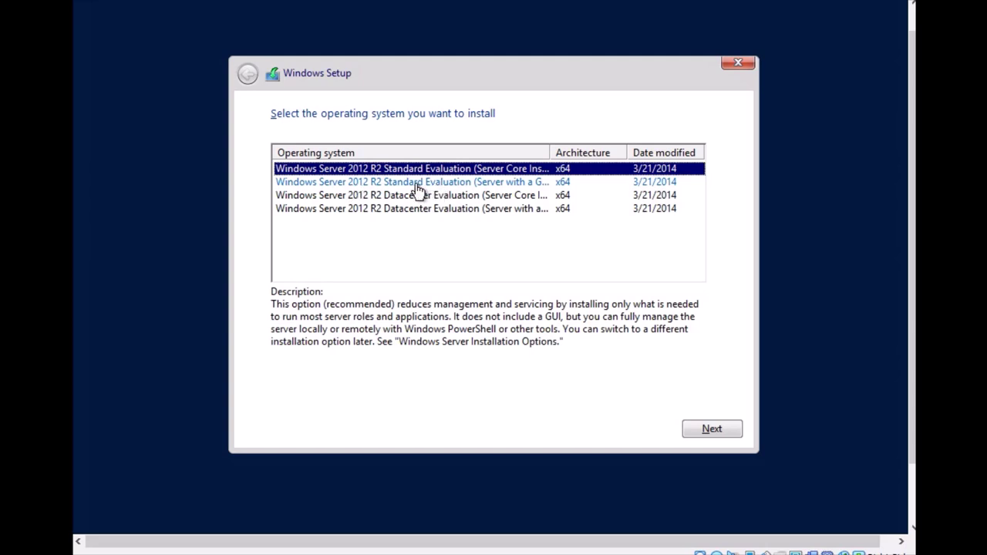
{"action": "left_click", "coordinate": [442, 183]}
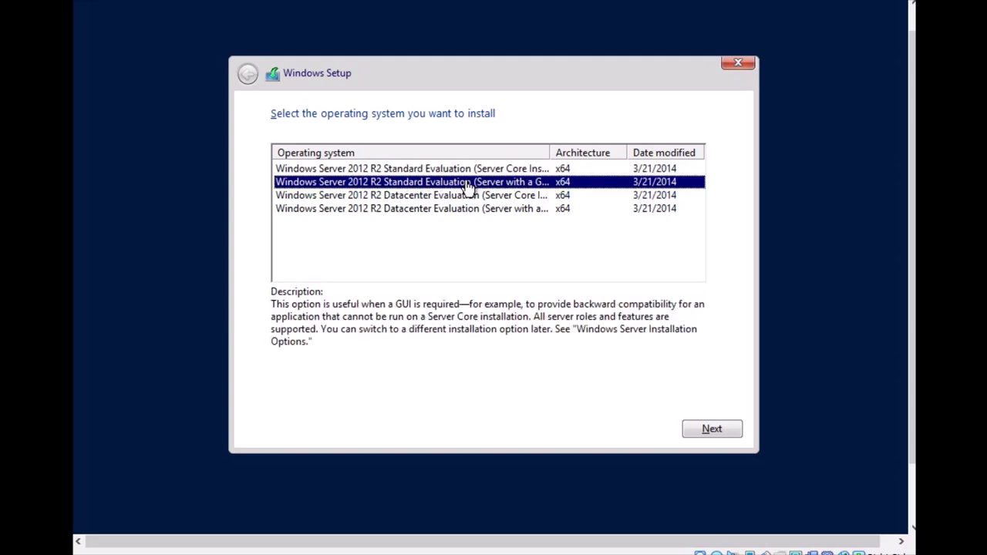
{"action": "left_click", "coordinate": [702, 432]}
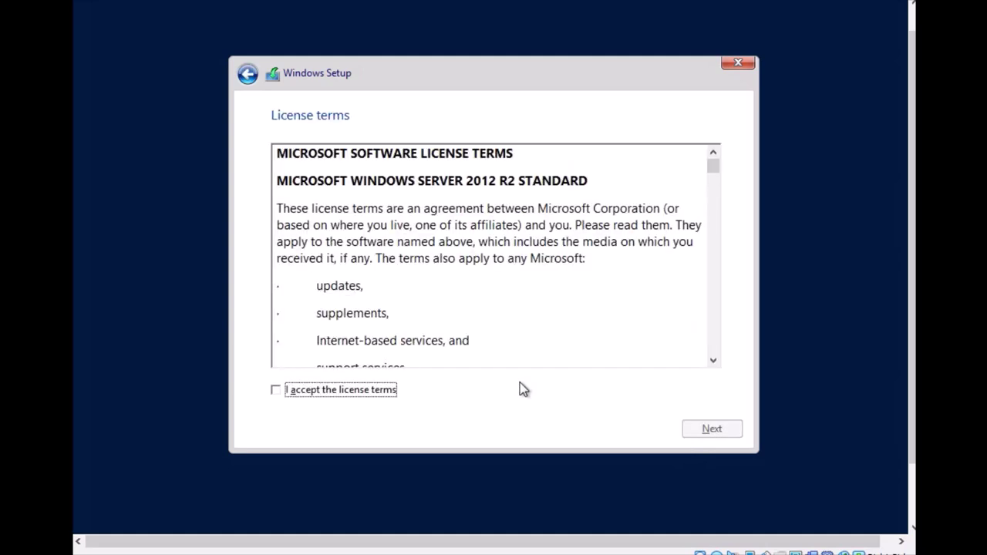
- Accept the license terms and start a custom Windows-only installation on Drive 0 Unallocated Space
{"action": "left_click", "coordinate": [278, 390]}
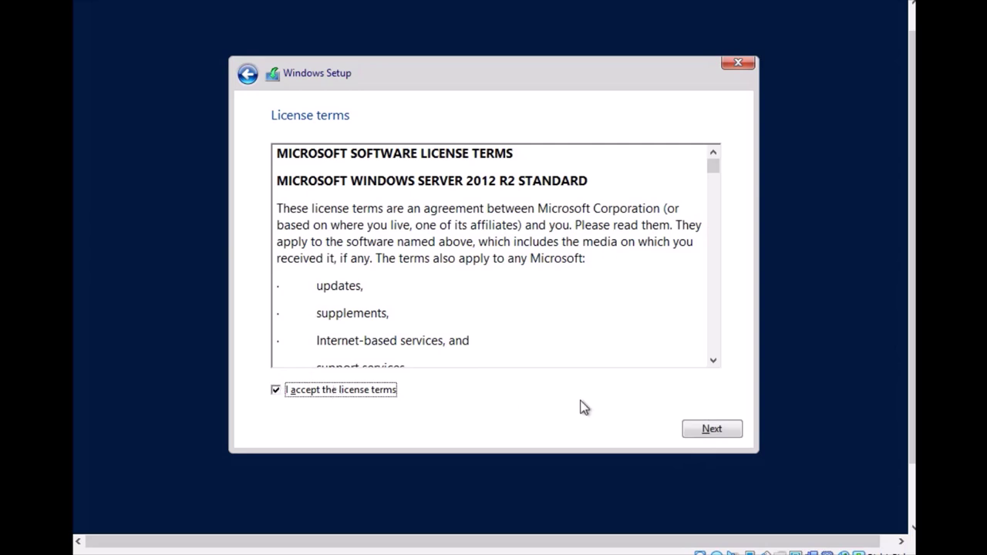
{"action": "left_click", "coordinate": [702, 428]}
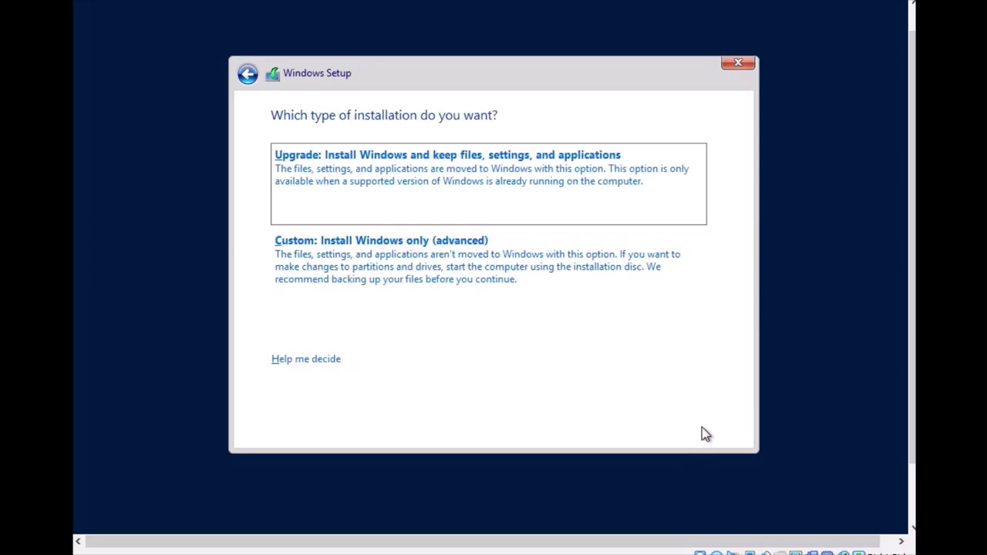
{"action": "left_click", "coordinate": [379, 259]}
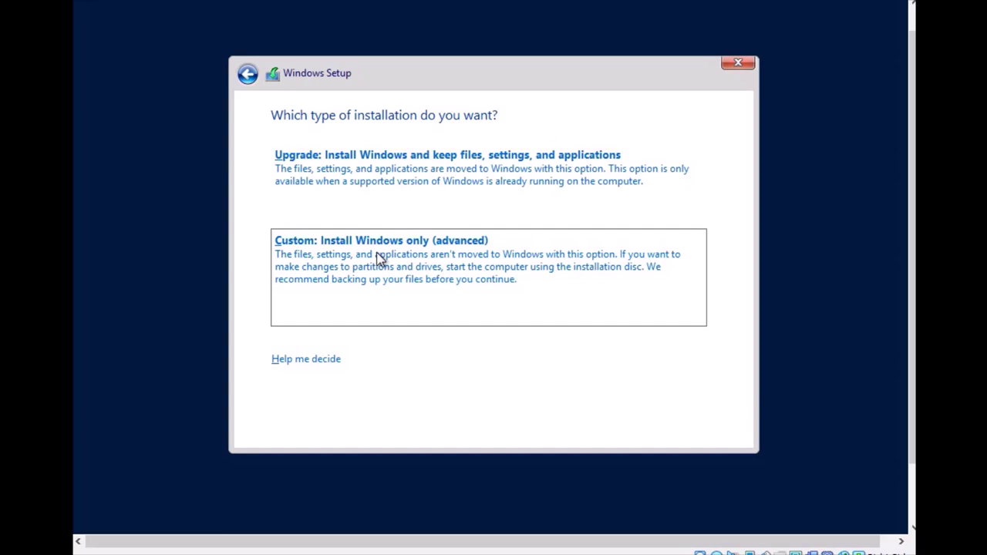
{"action": "left_click", "coordinate": [710, 430]}
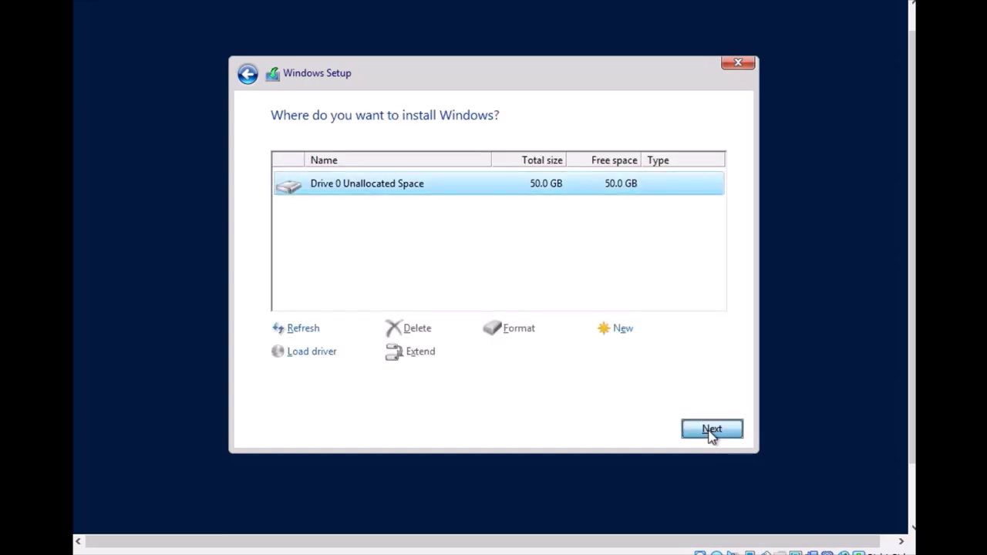